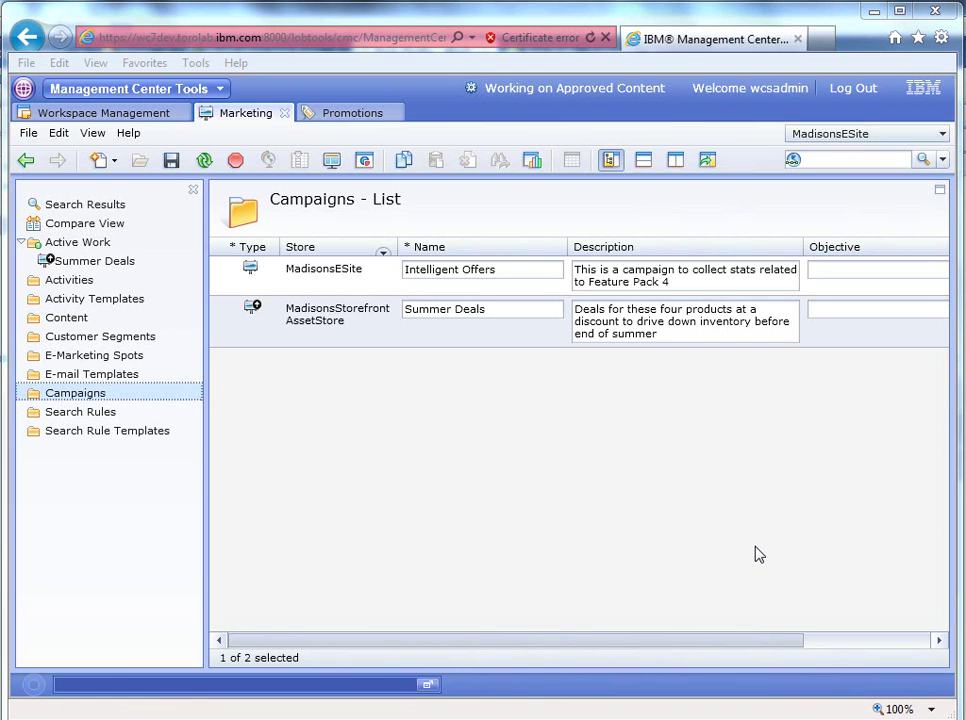
Review the Summer Deals campaign's properties, close the campaign, and show its activity list.
double_click(341, 345)
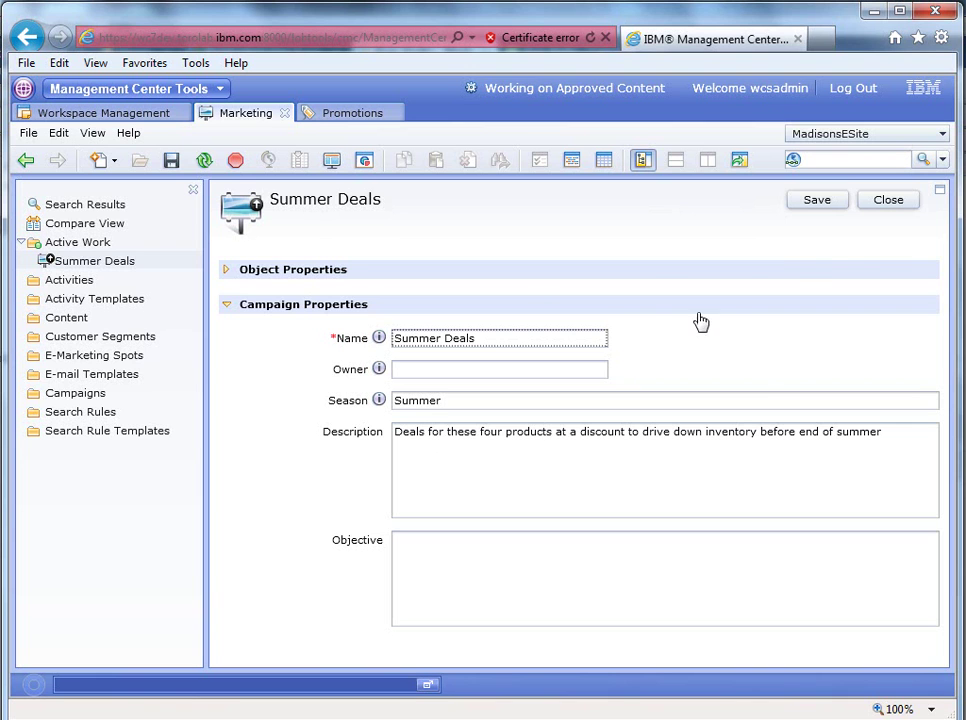
click(895, 205)
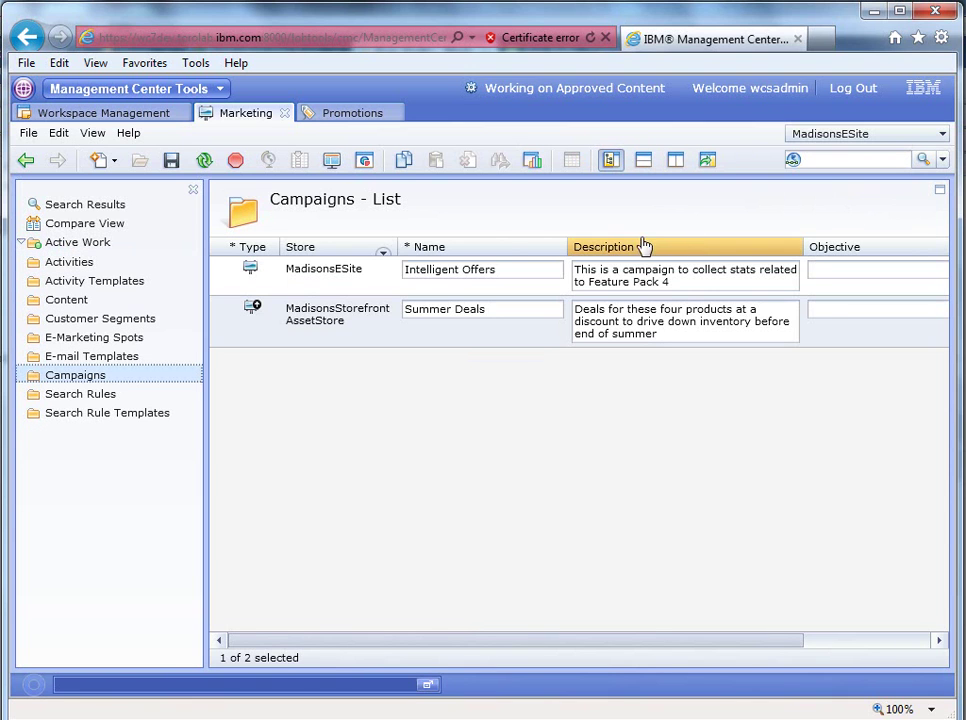
right_click(314, 330)
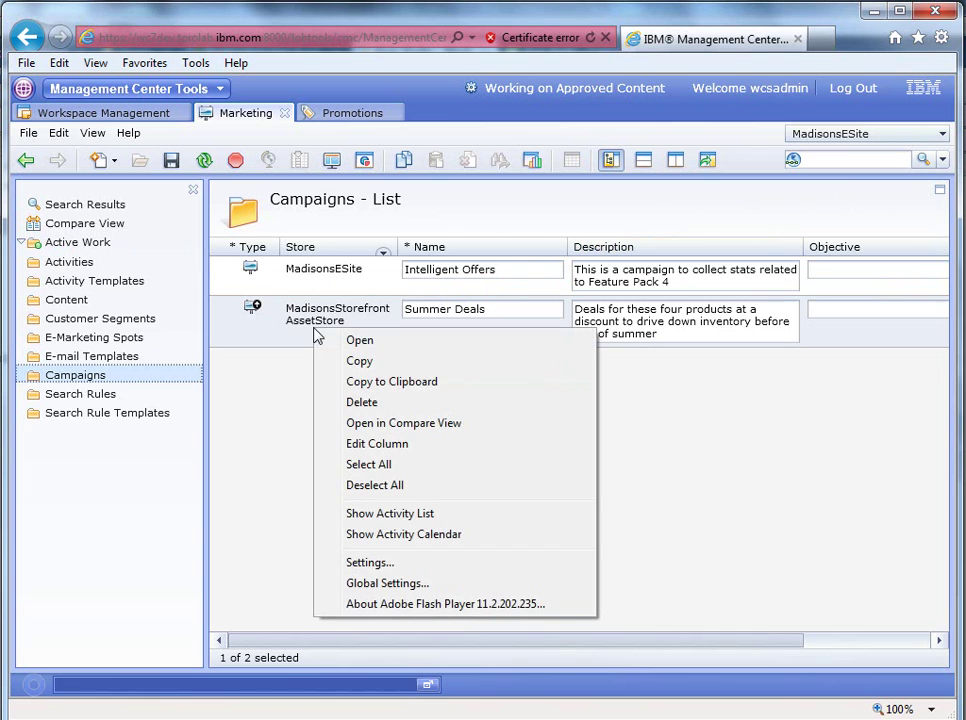
click(441, 514)
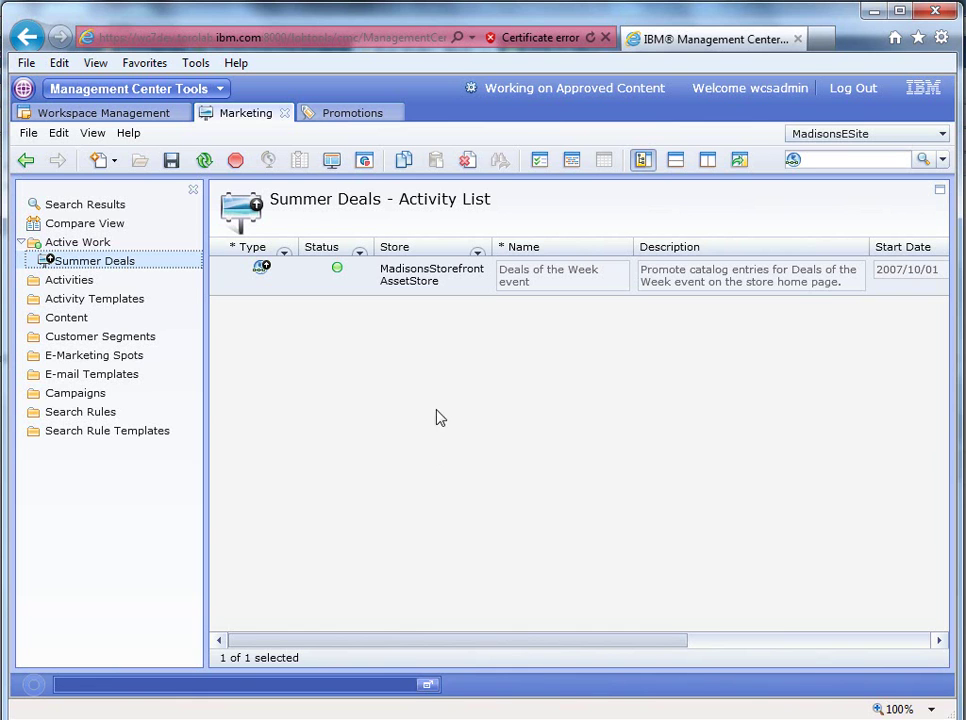
Open the Deals of the Week event activity and examine its E-Marketing Spot and all its recommended catalog entries.
double_click(416, 279)
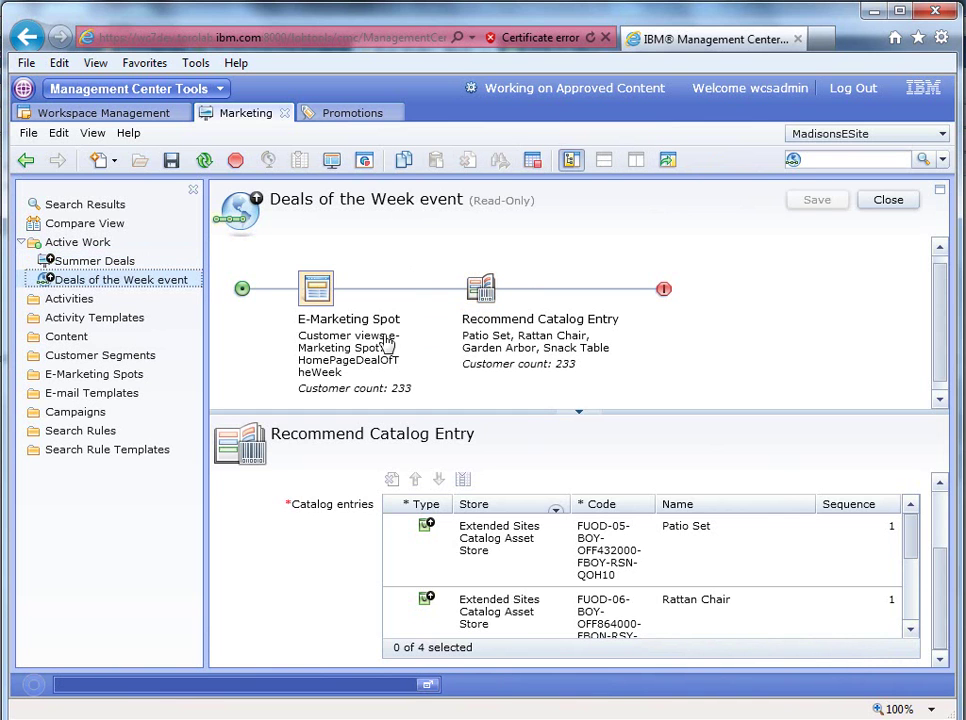
click(316, 290)
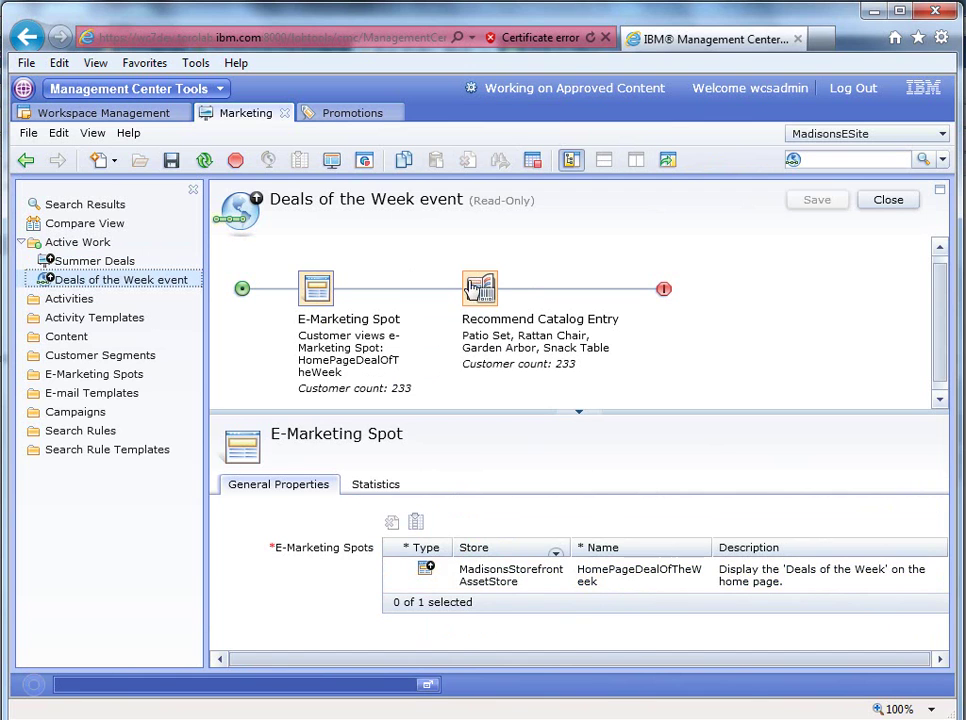
click(480, 292)
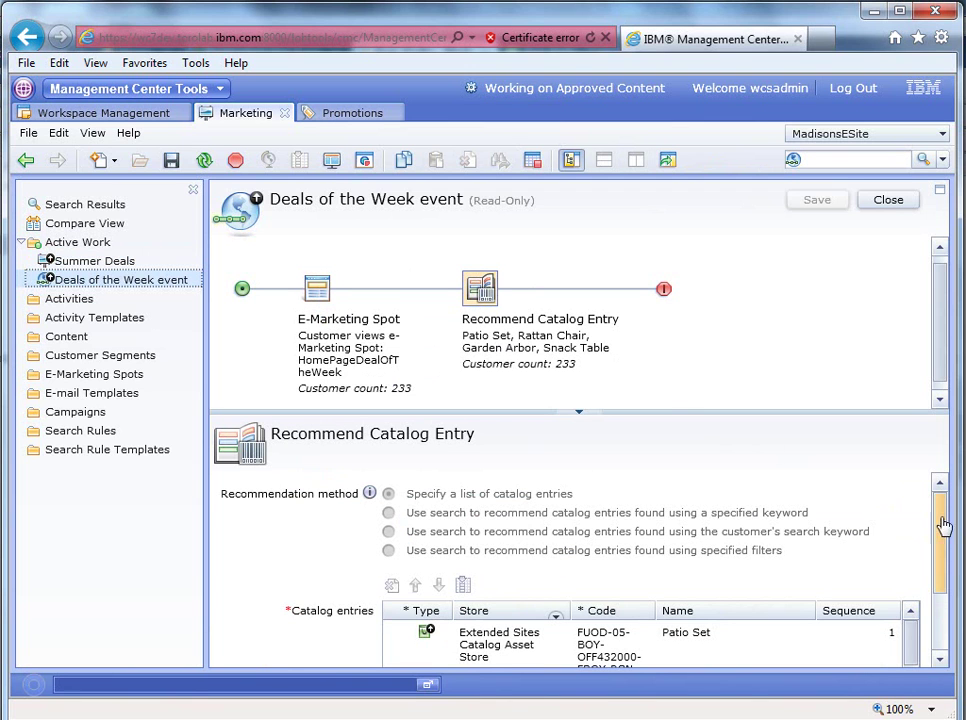
drag(940, 525, 942, 595)
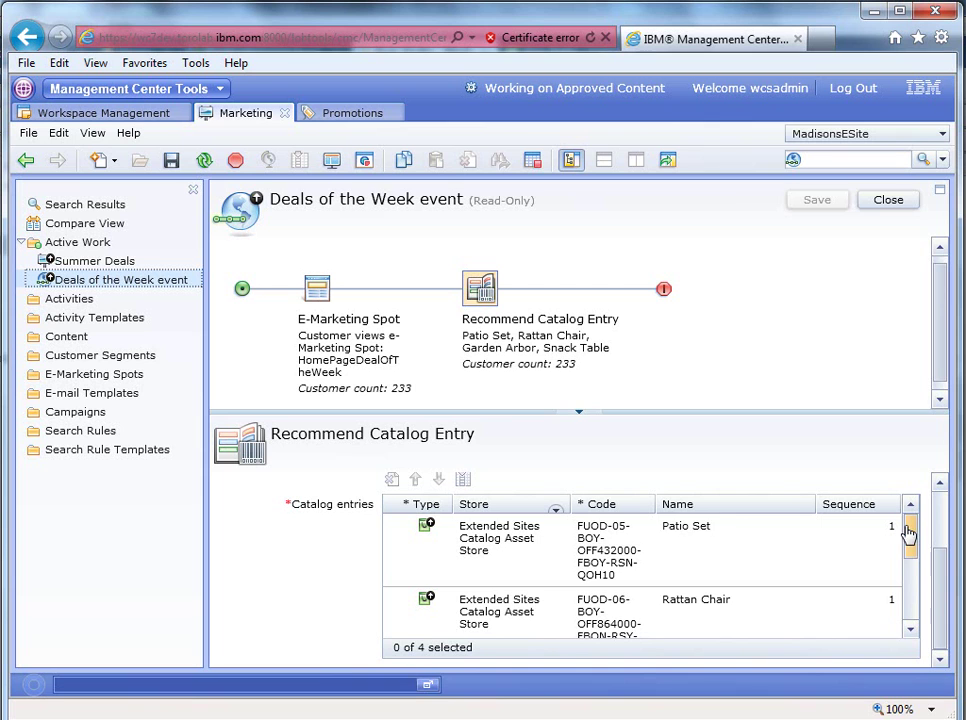
scroll(910, 561, down, 1)
scroll(910, 565, down, 1)
scroll(910, 570, down, 1)
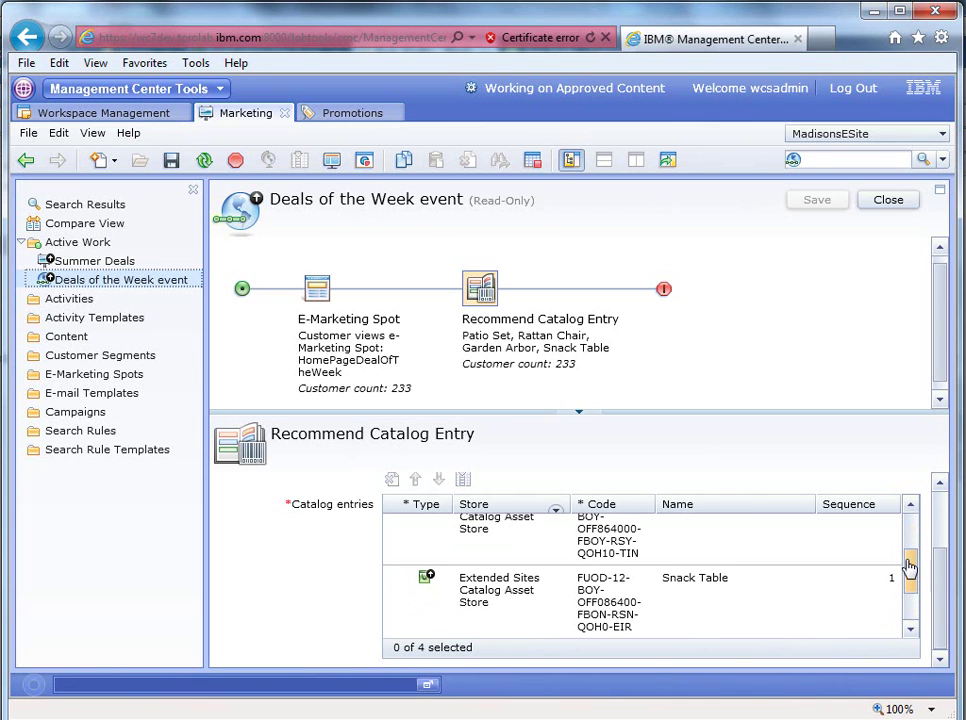
scroll(906, 540, up, 3)
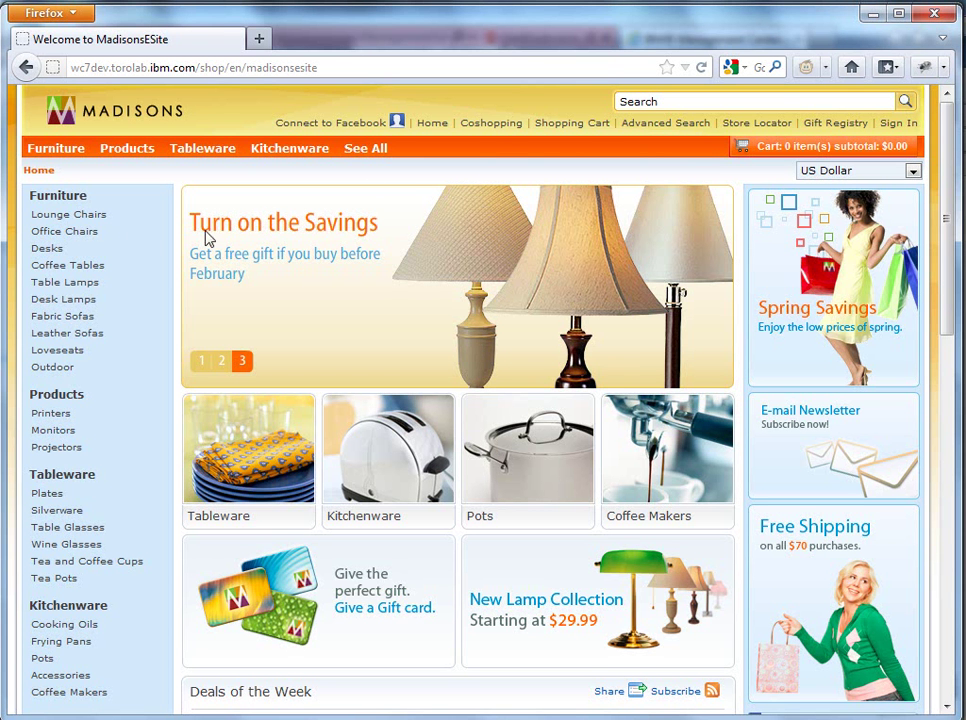
Examine the Deals of the Week on the Firefox storefront and the Furniture Category Discount promotion's purchase conditions in Management Center.
drag(944, 181, 944, 319)
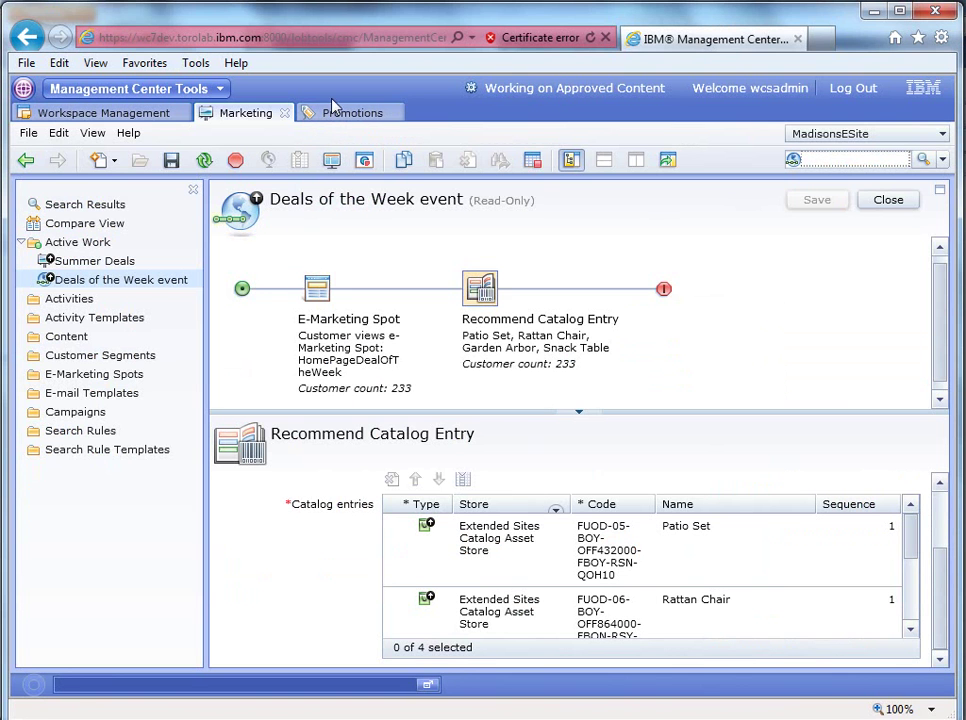
click(349, 116)
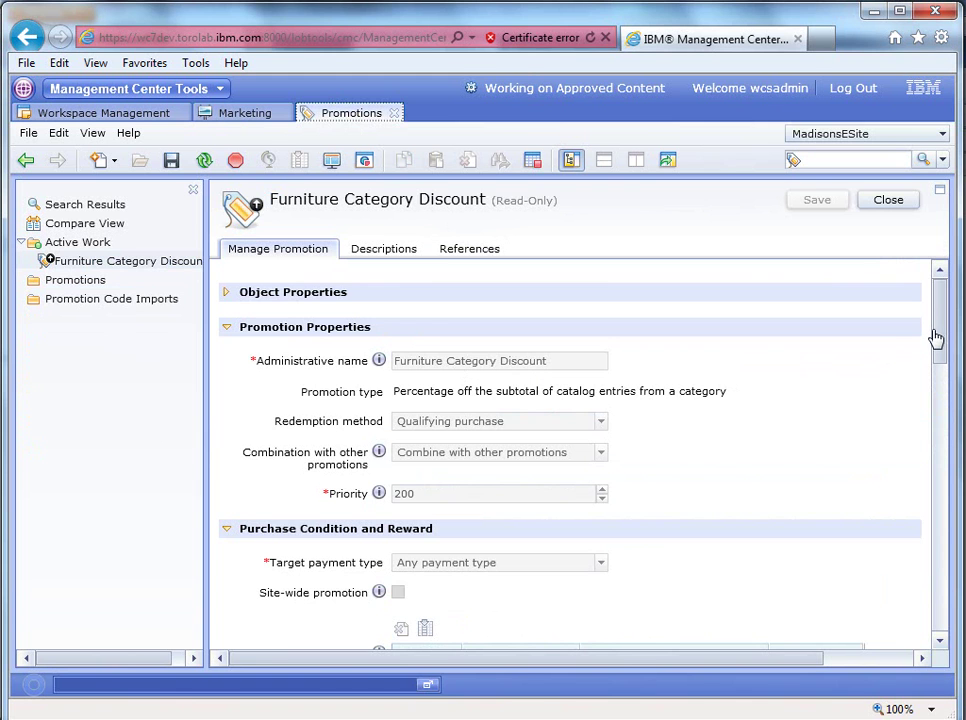
drag(937, 338, 936, 481)
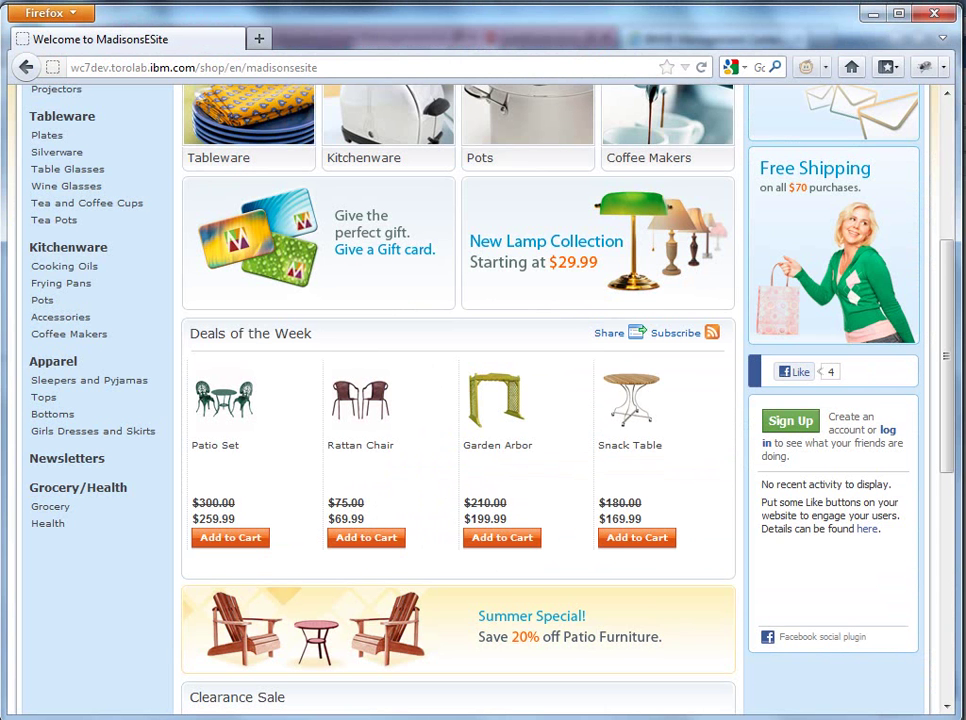
On the Madisons storefront in Firefox, add the Patio Set to the cart and open the shopping cart.
click(210, 538)
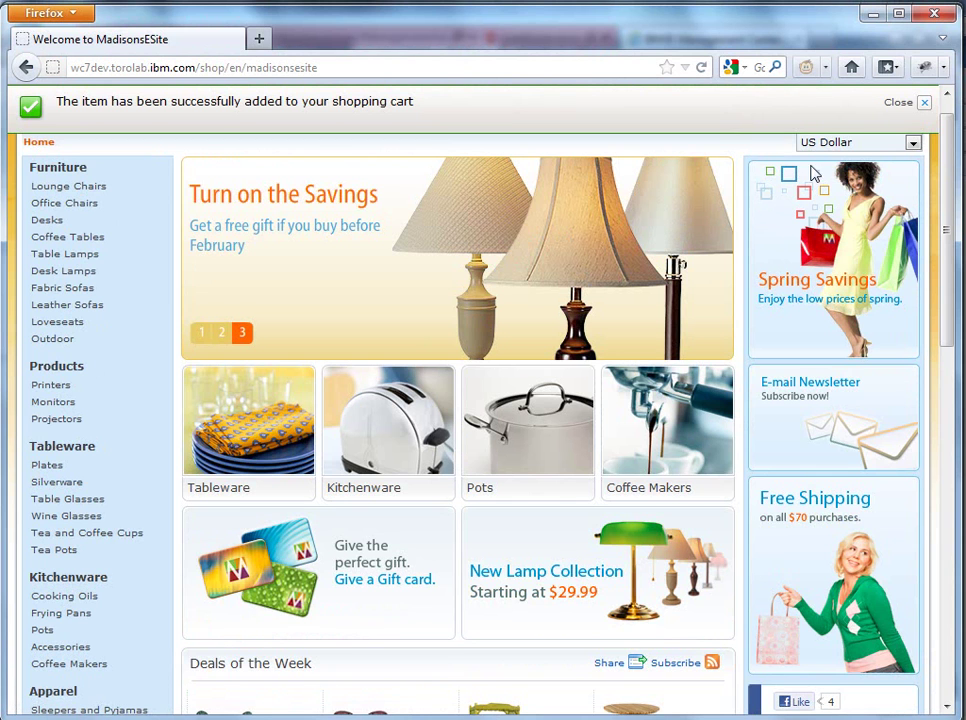
click(911, 104)
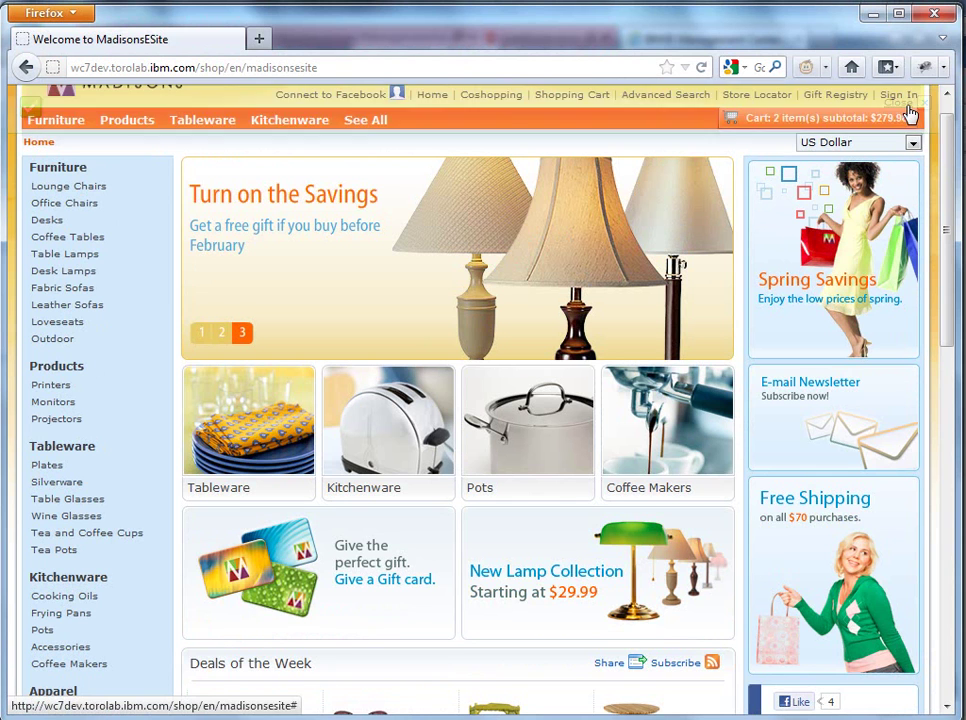
click(839, 124)
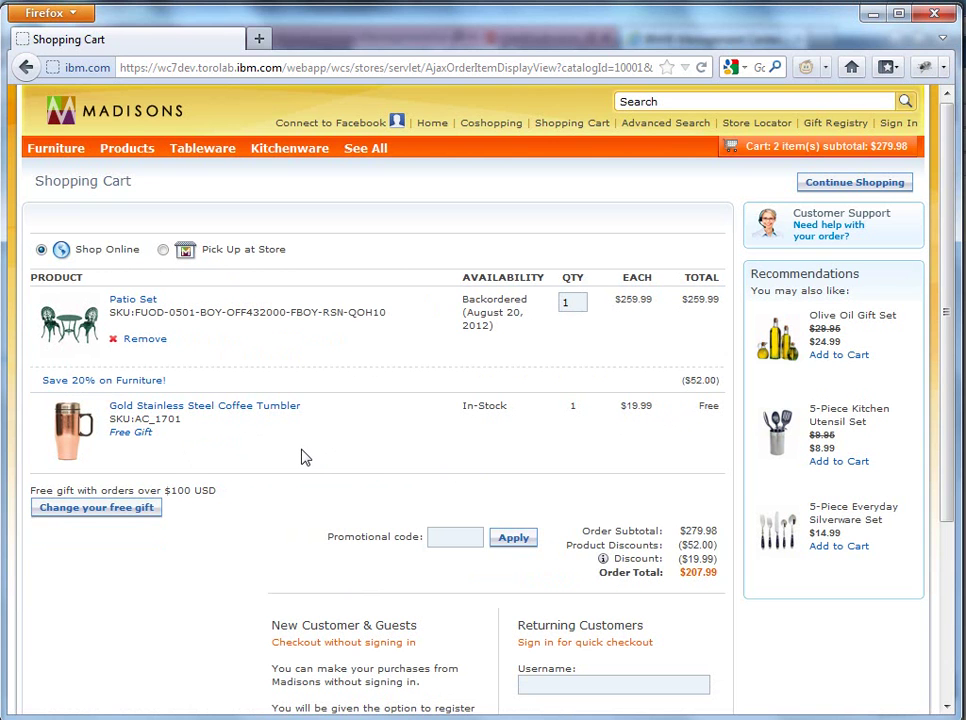
Switch back to Management Center and open the Campaigns report for the marketing campaigns.
key(alt+Tab)
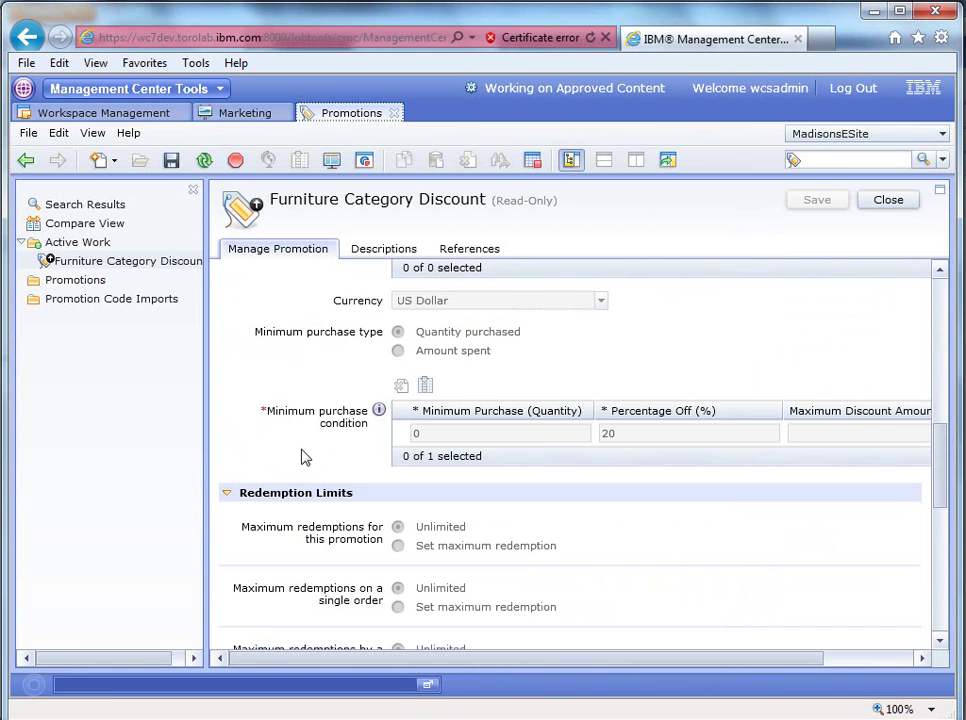
click(241, 116)
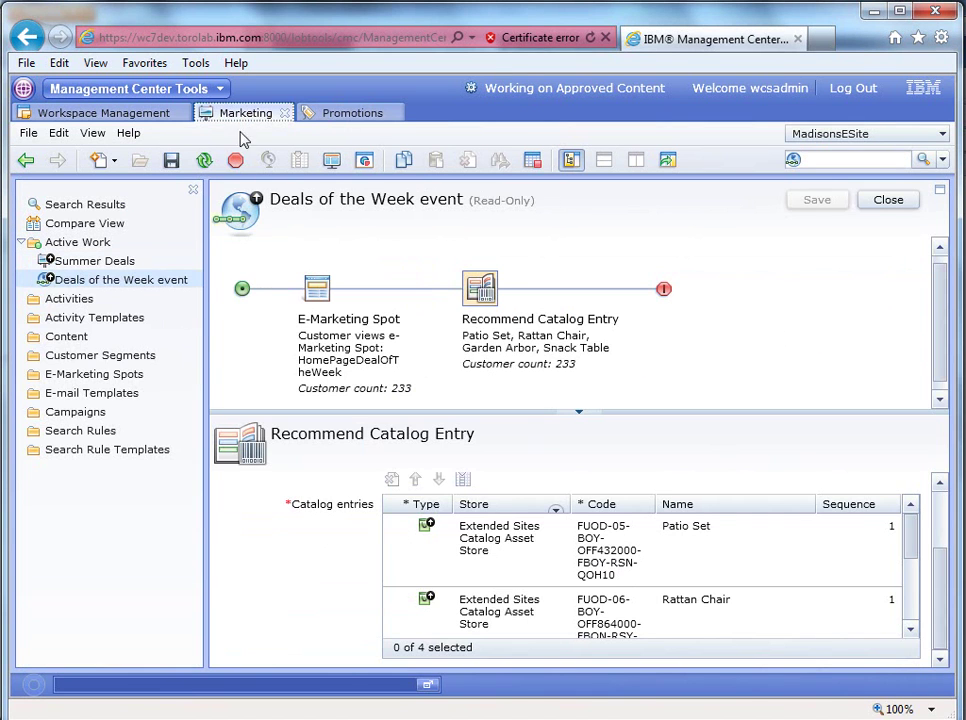
click(59, 415)
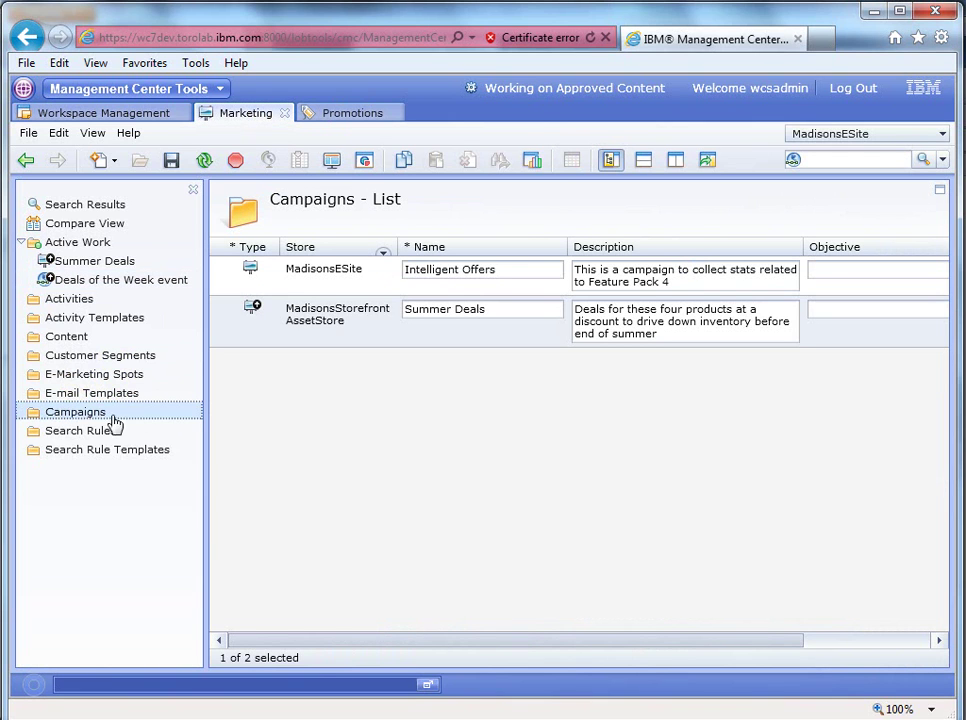
right_click(86, 421)
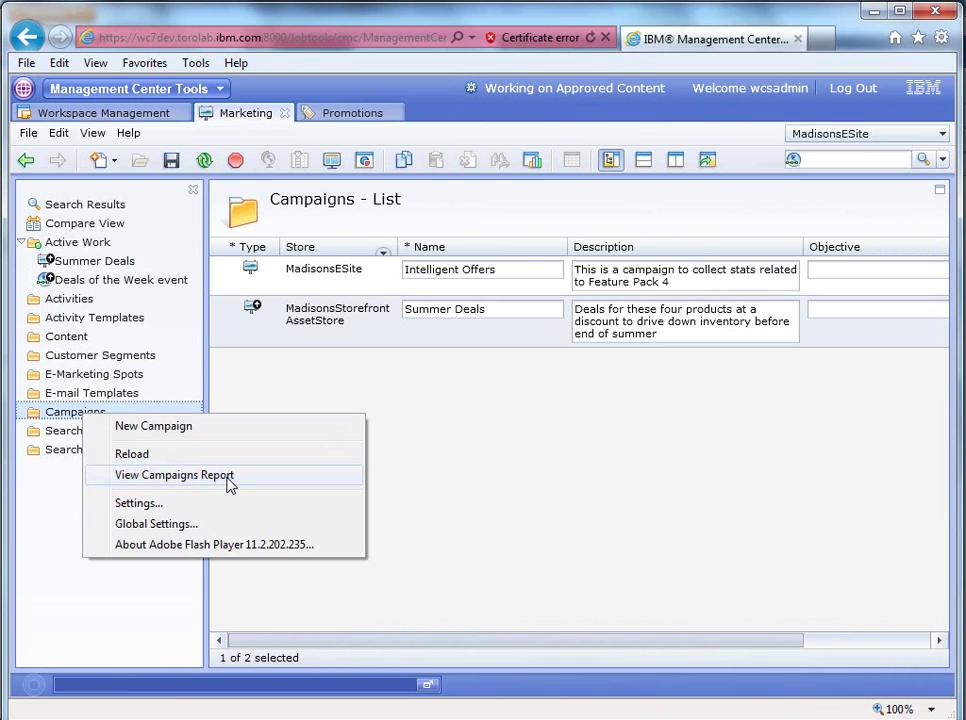
click(258, 478)
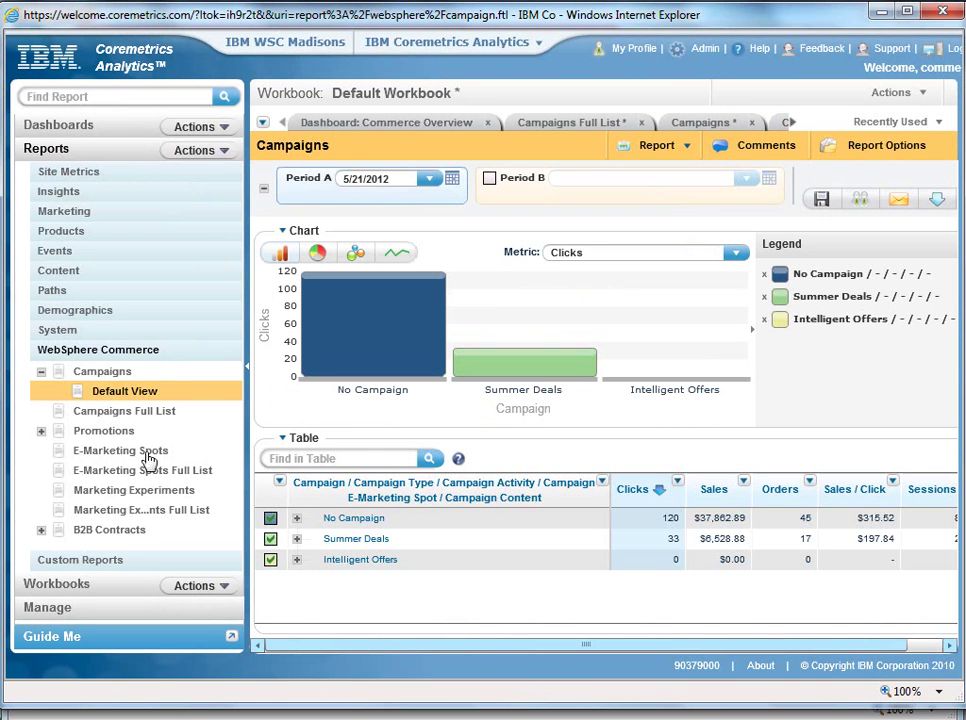
Expand Summer Deals in the report table through Web Activity, Deals of the Week event and HomePageDealOfTheWeek to examine each product's results.
mouse_move(506, 369)
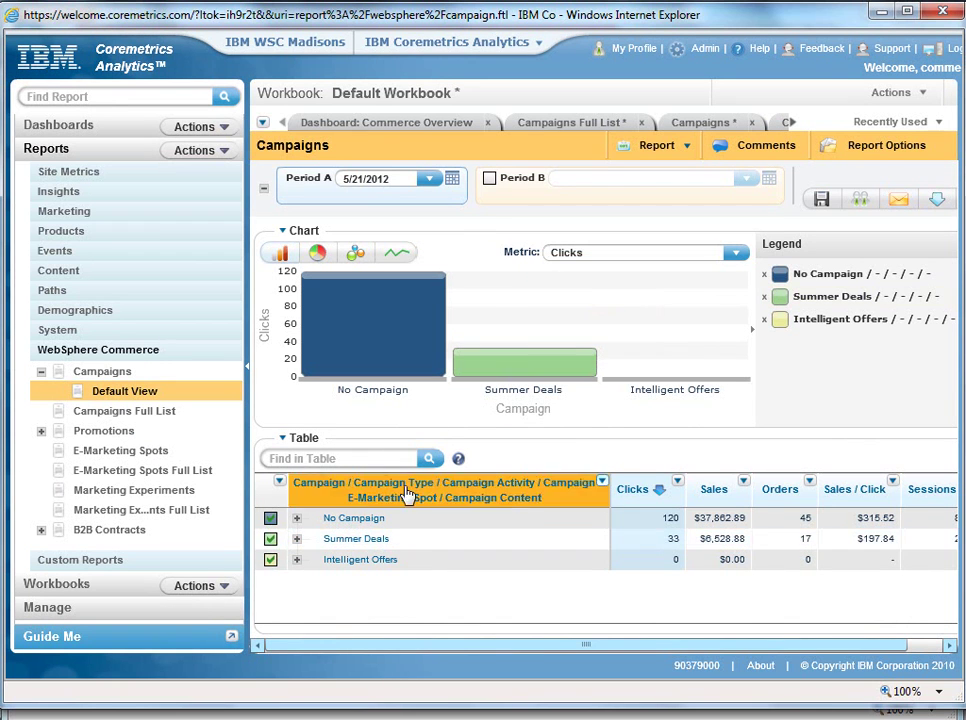
click(297, 539)
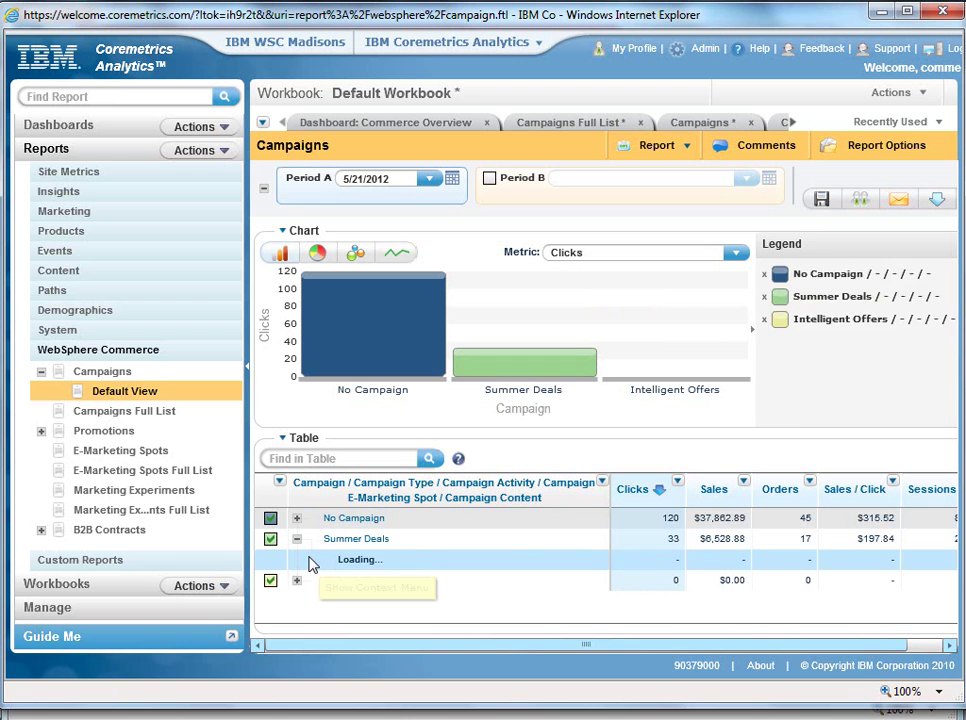
click(311, 561)
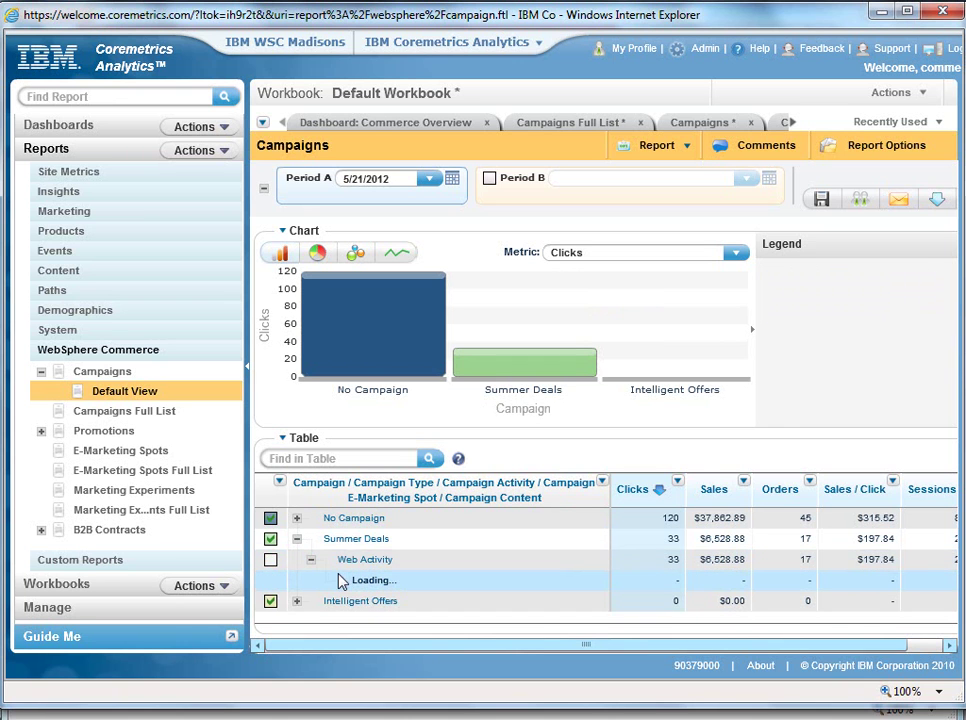
click(325, 580)
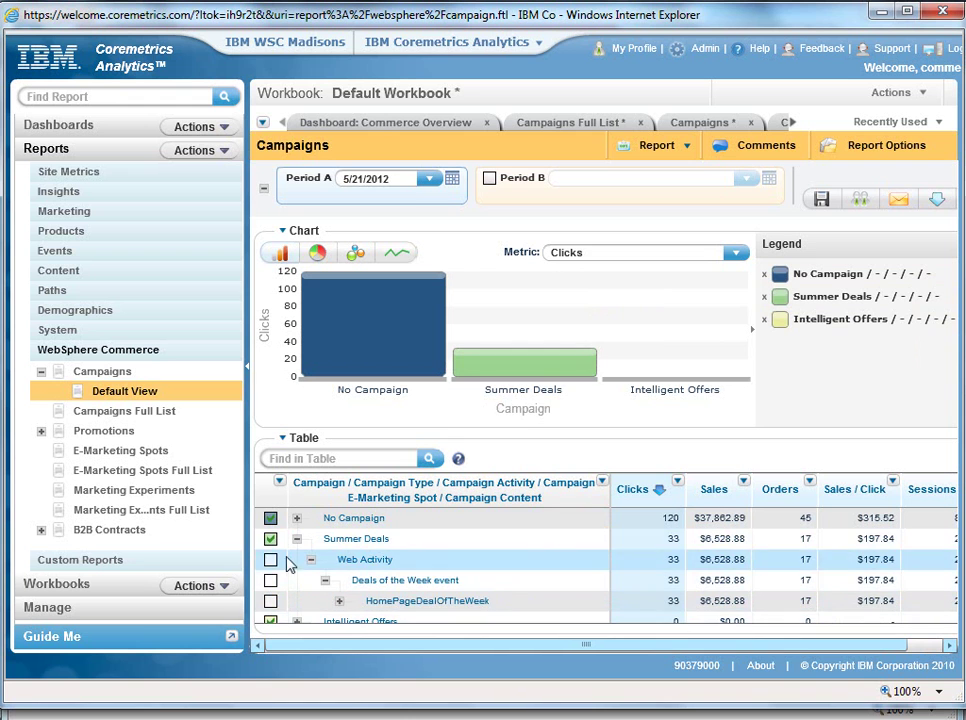
drag(250, 547, 143, 547)
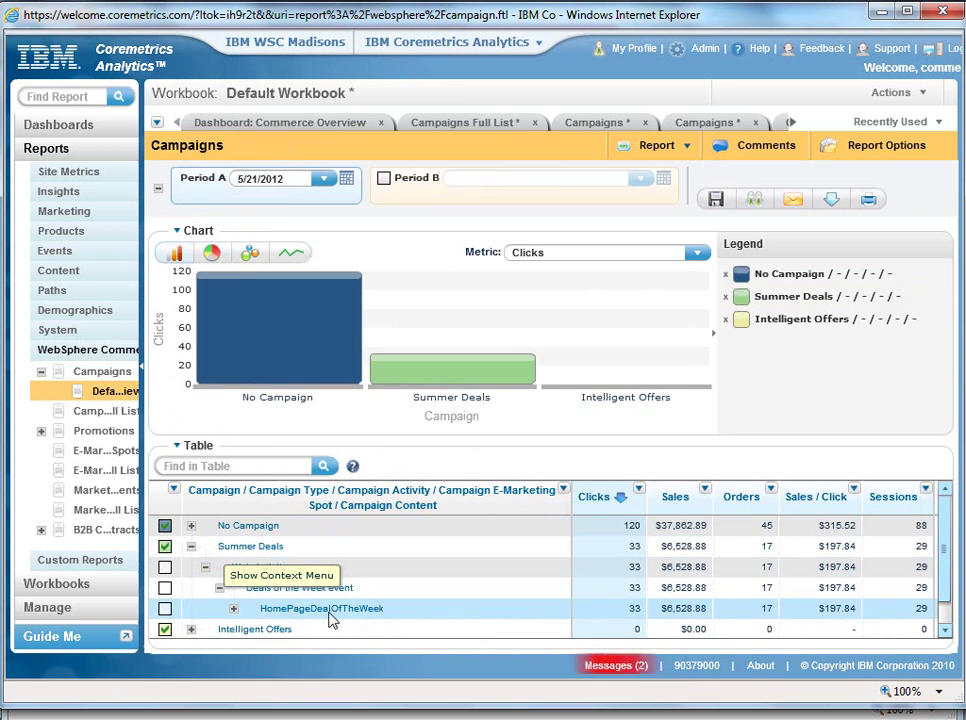
click(234, 610)
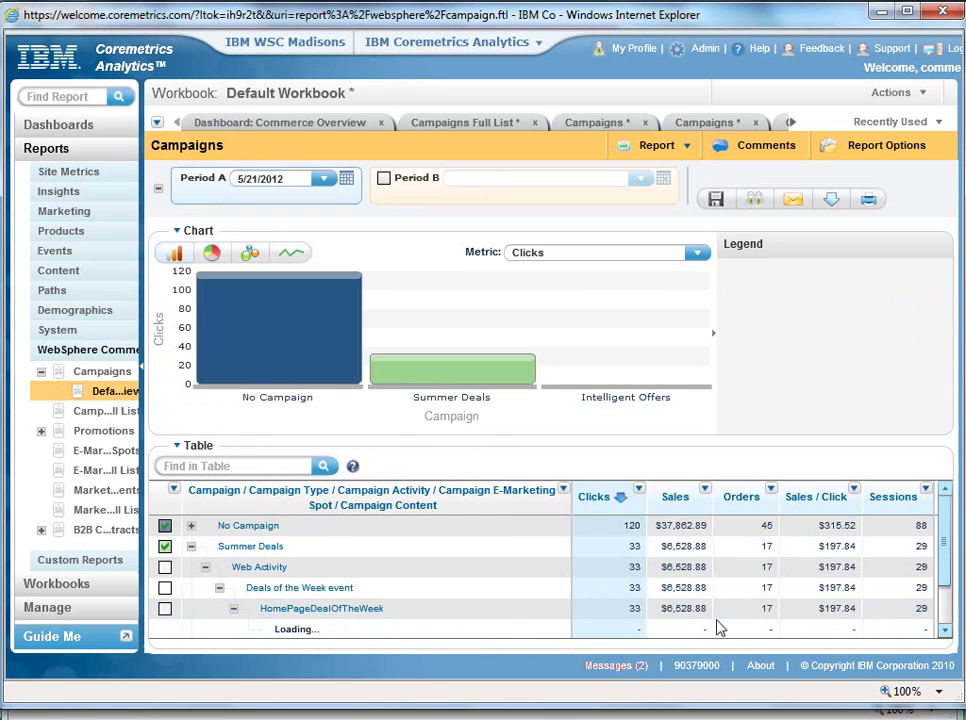
scroll(942, 620, down, 3)
scroll(942, 615, up, 1)
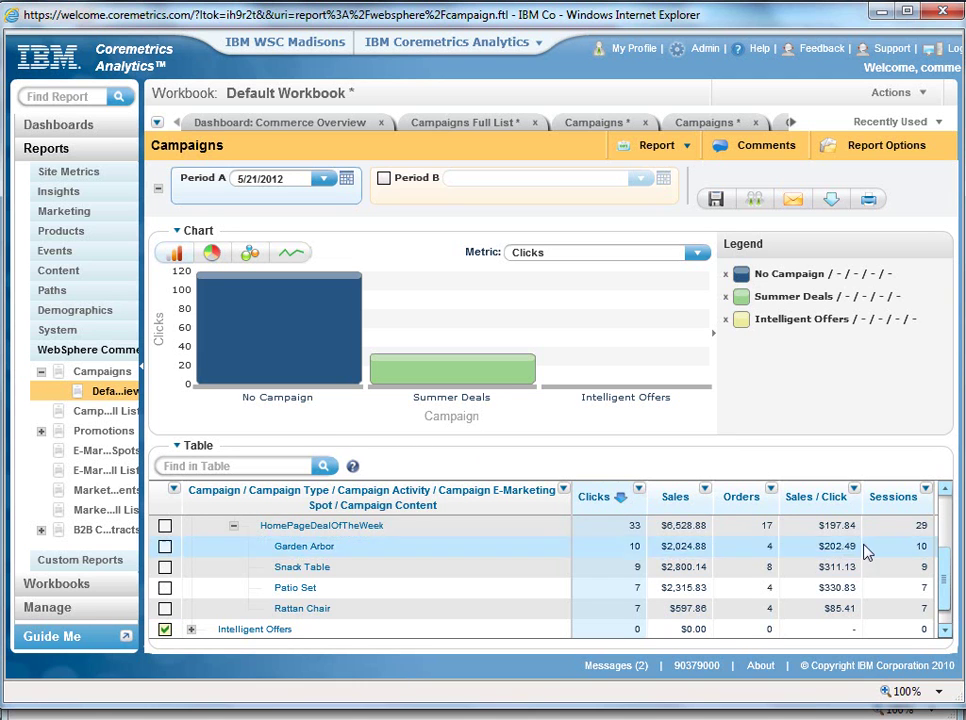
Collapse the Summer Deals breakdown and examine the clicks per campaign in the chart.
click(950, 518)
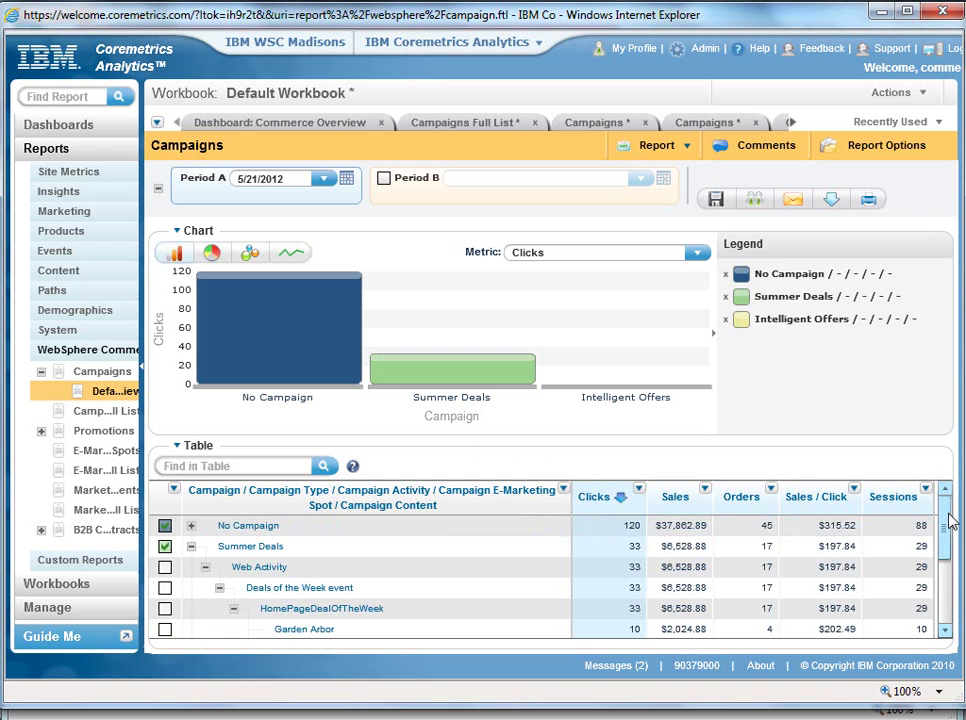
mouse_move(950, 518)
mouse_down()
mouse_move(950, 585)
mouse_move(946, 526)
mouse_up()
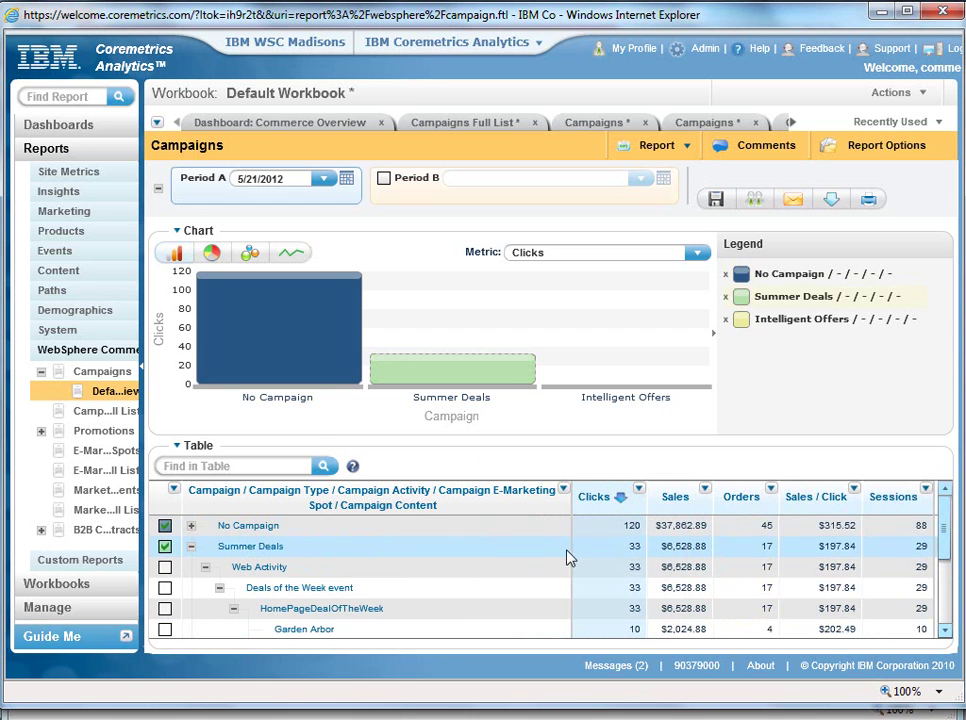
click(192, 547)
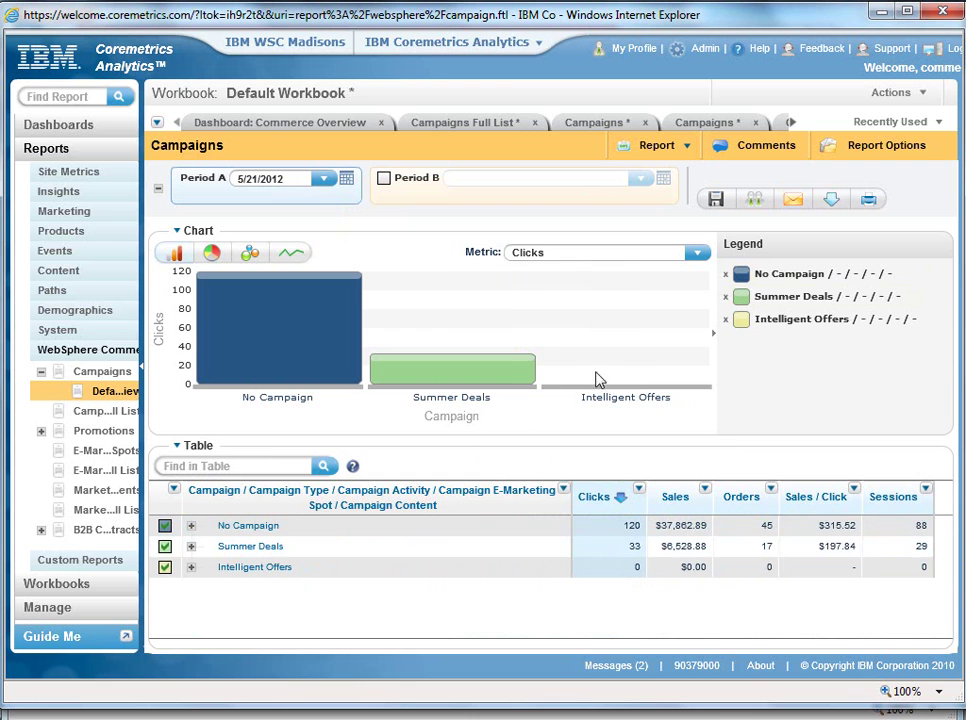
mouse_move(474, 383)
mouse_move(317, 356)
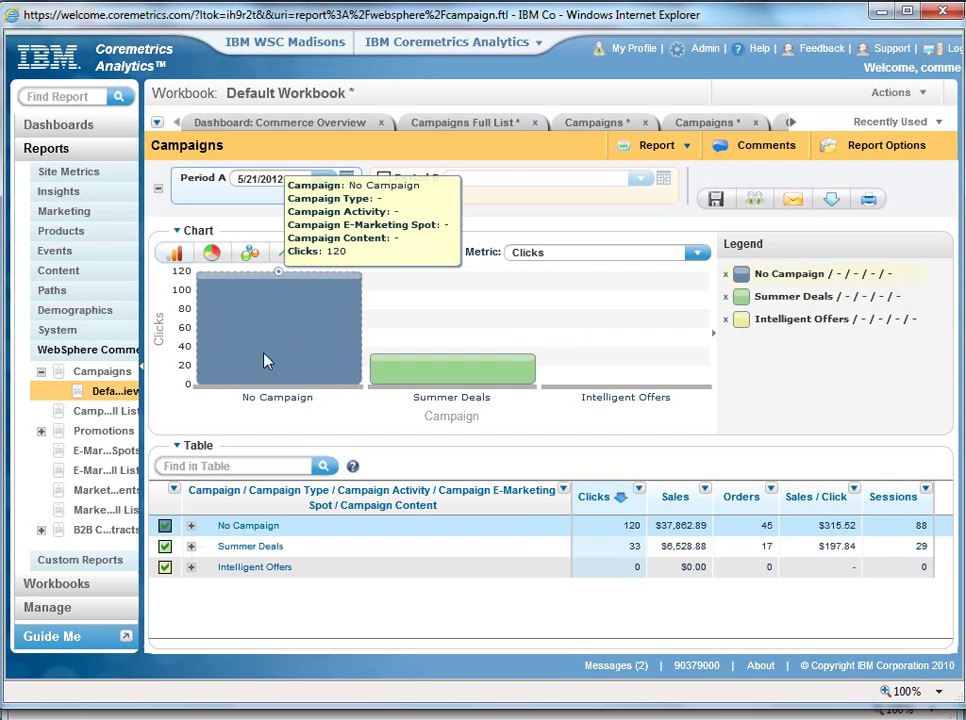